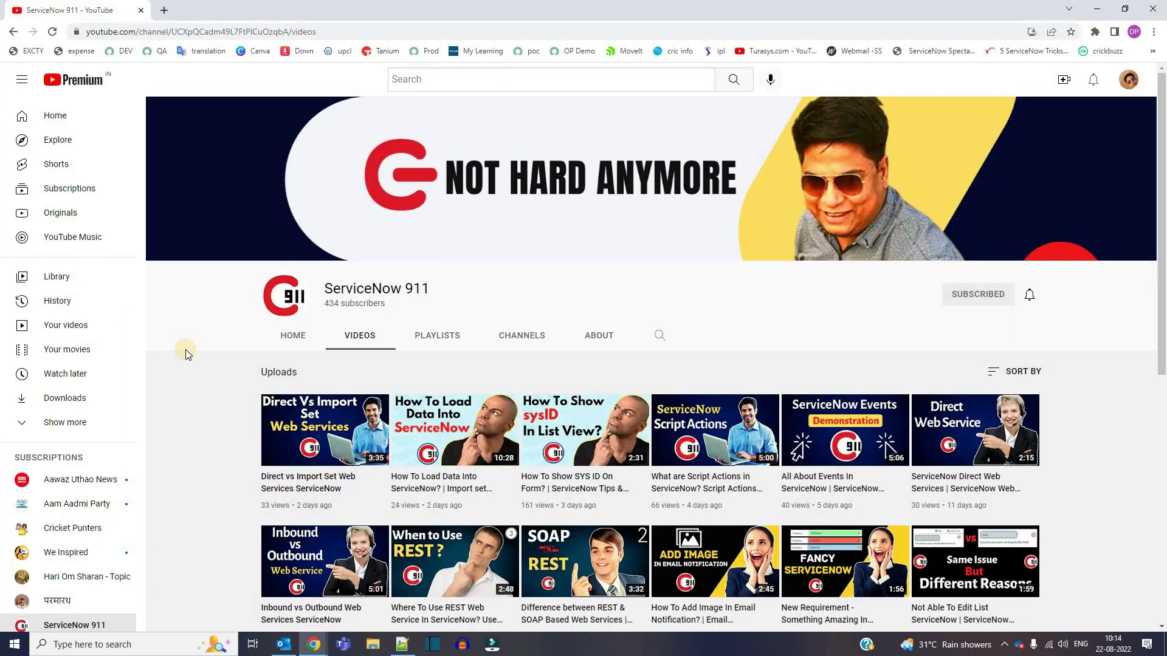
# Open the blog post 'How To Shorten ServiceNow URL?' and highlight its long-URL problem bullets
pyautogui.hotkey('alt', 'Tab')
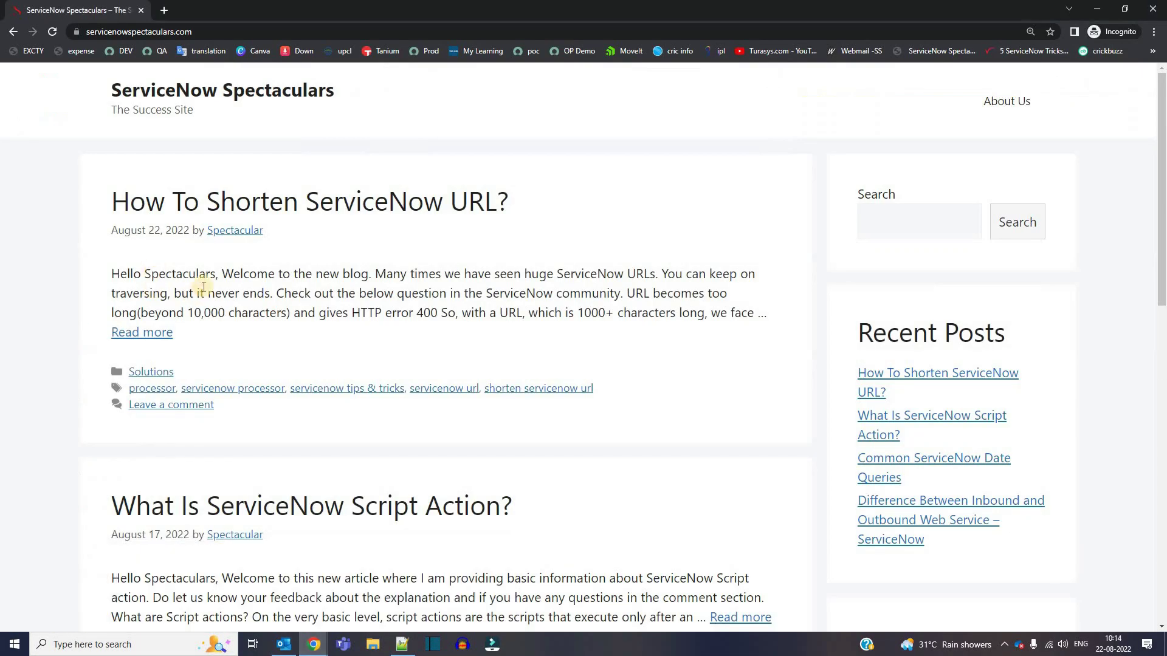
pyautogui.click(283, 205)
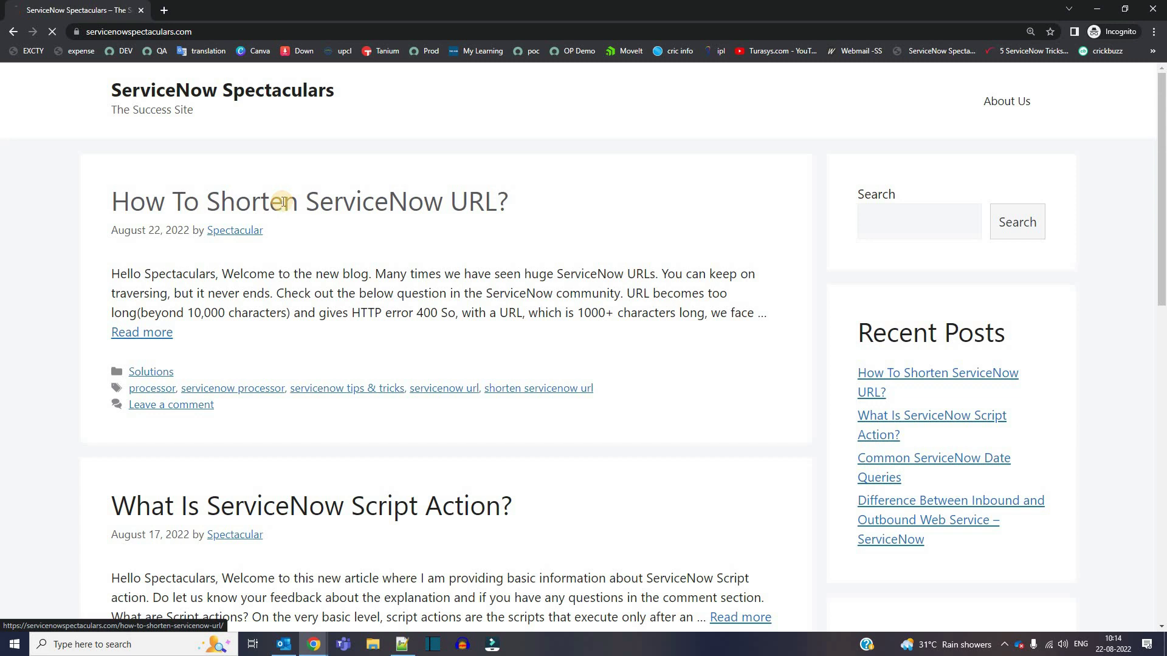
pyautogui.scroll(-1, 180, 314)
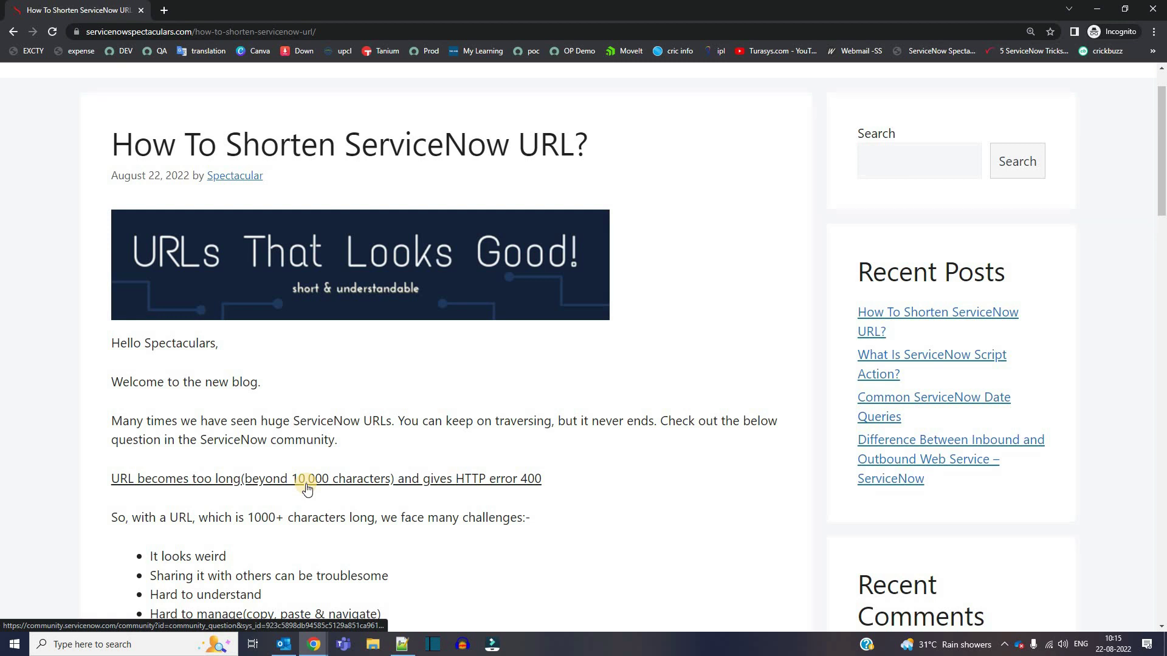
pyautogui.scroll(-1, 307, 489)
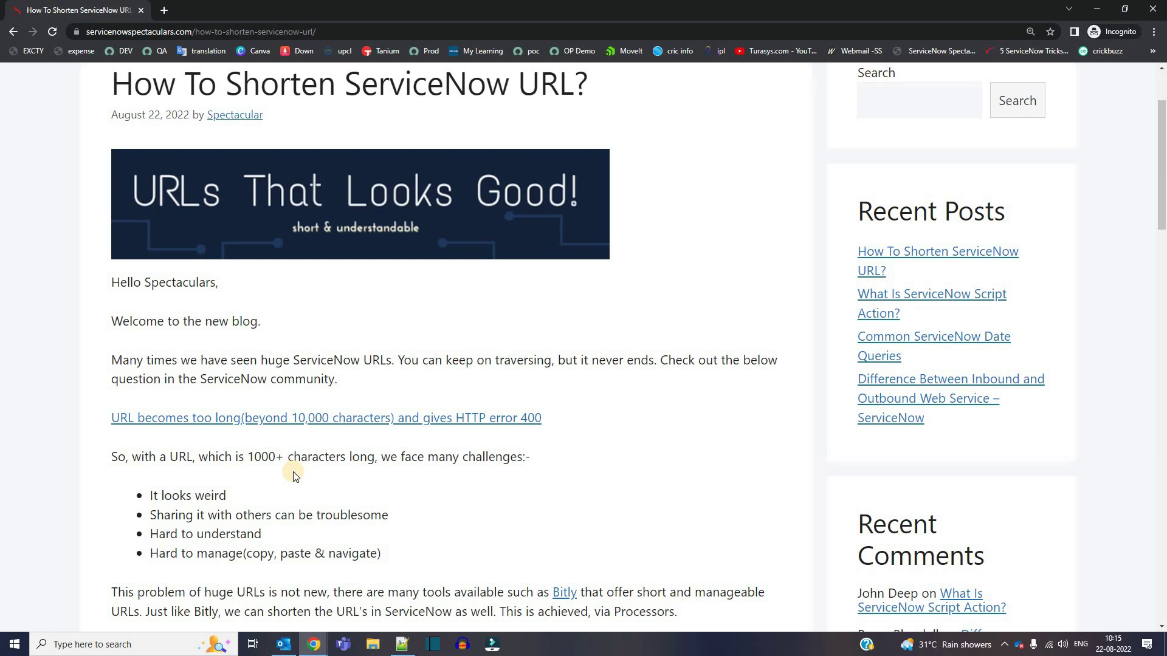
pyautogui.tripleClick(182, 511)
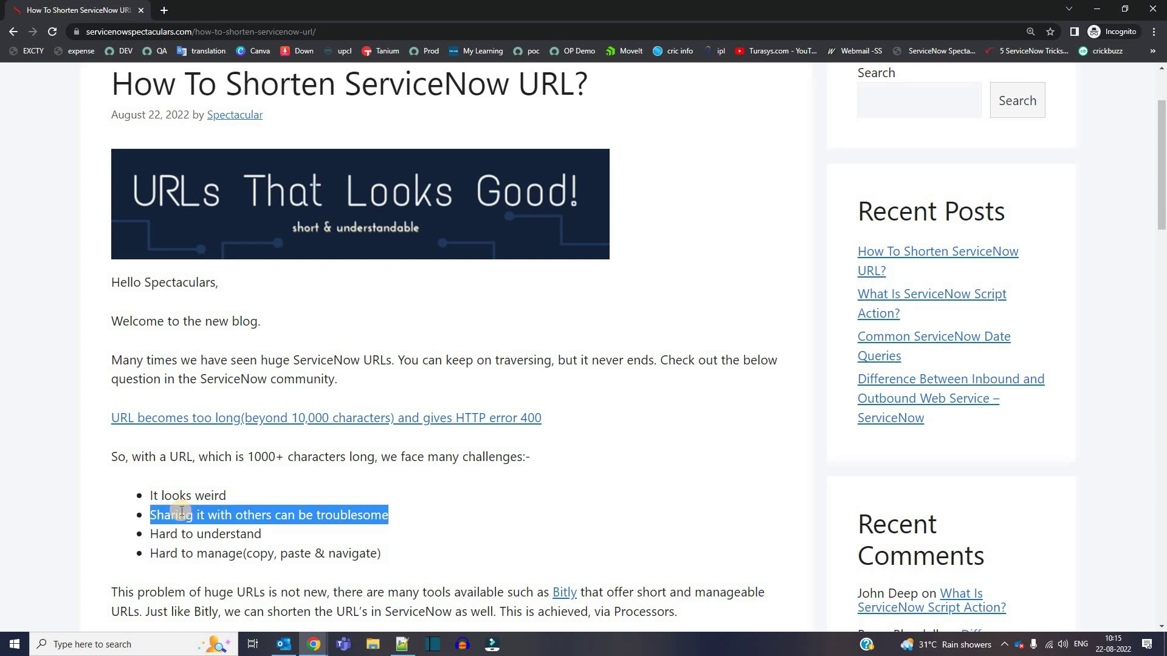
pyautogui.tripleClick(155, 536)
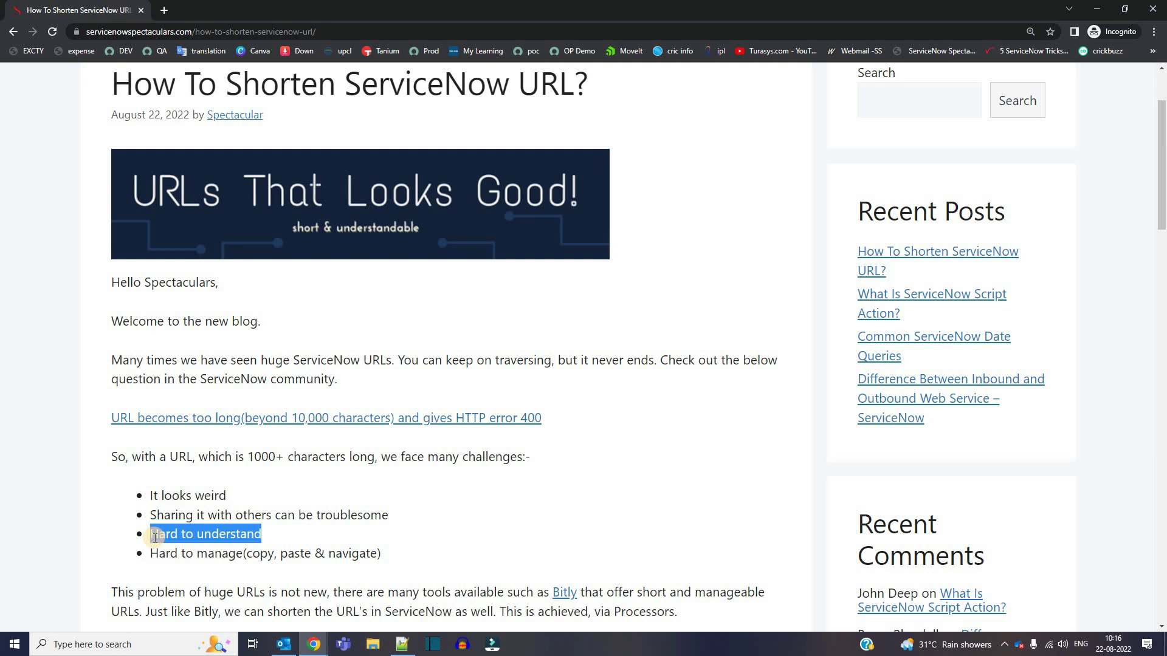
# Highlight the 'Please follow the below steps' heading, then bring up the ServiceNow 911 home page
pyautogui.click(155, 537)
pyautogui.scroll(-3, 166, 423)
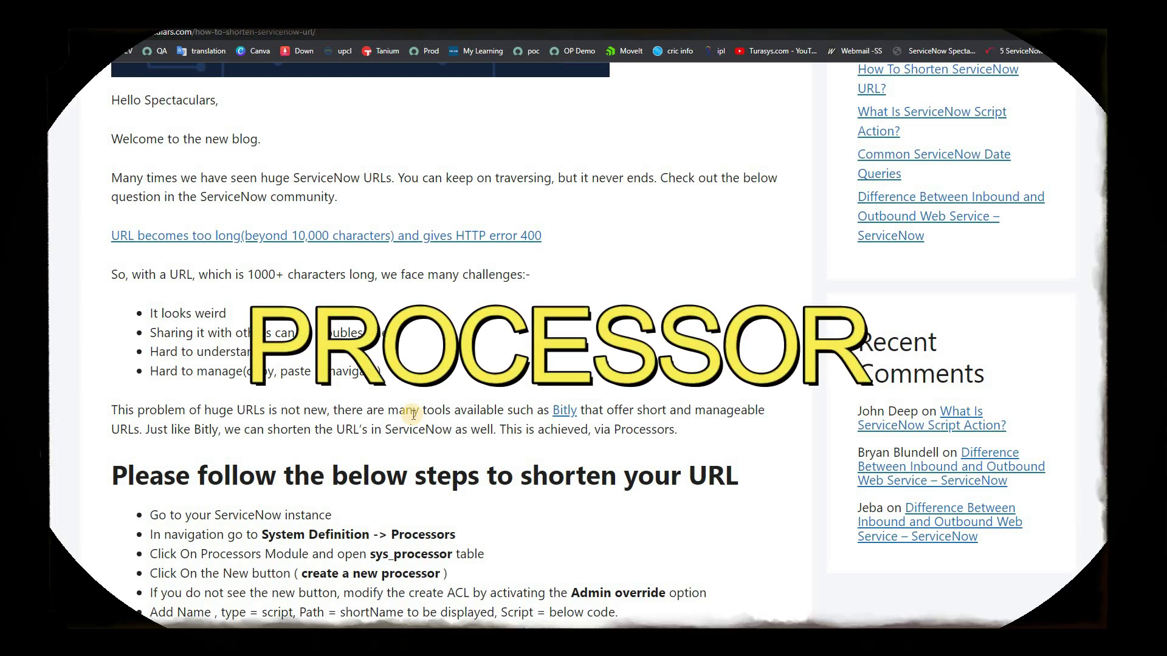
pyautogui.scroll(-3, 338, 217)
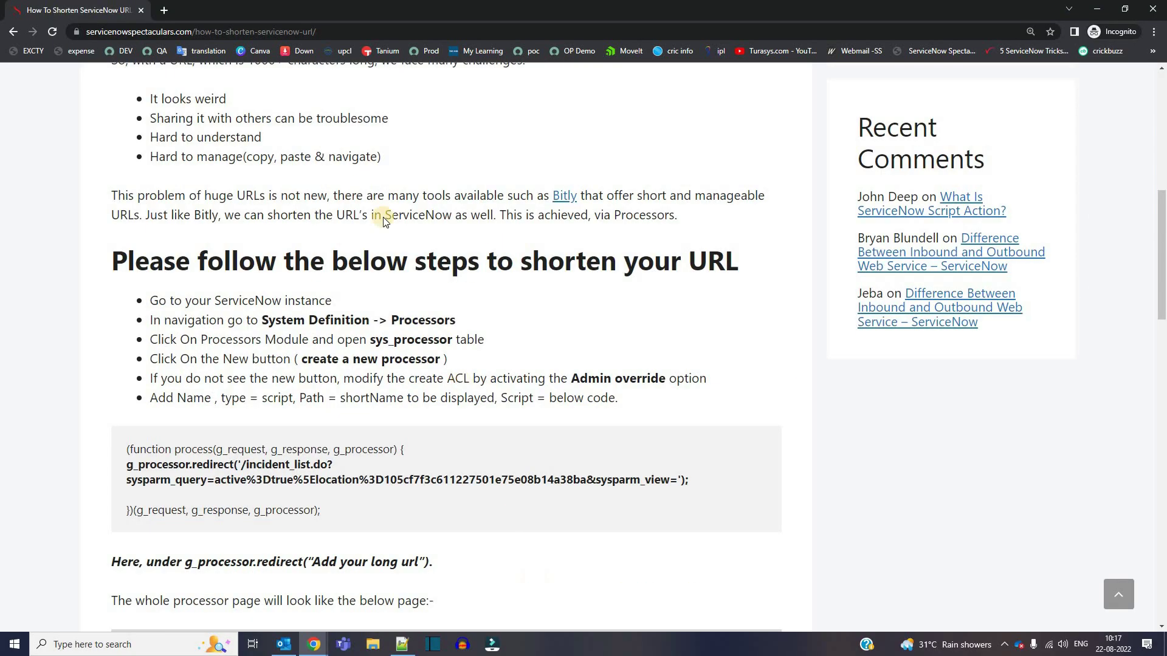
pyautogui.tripleClick(244, 275)
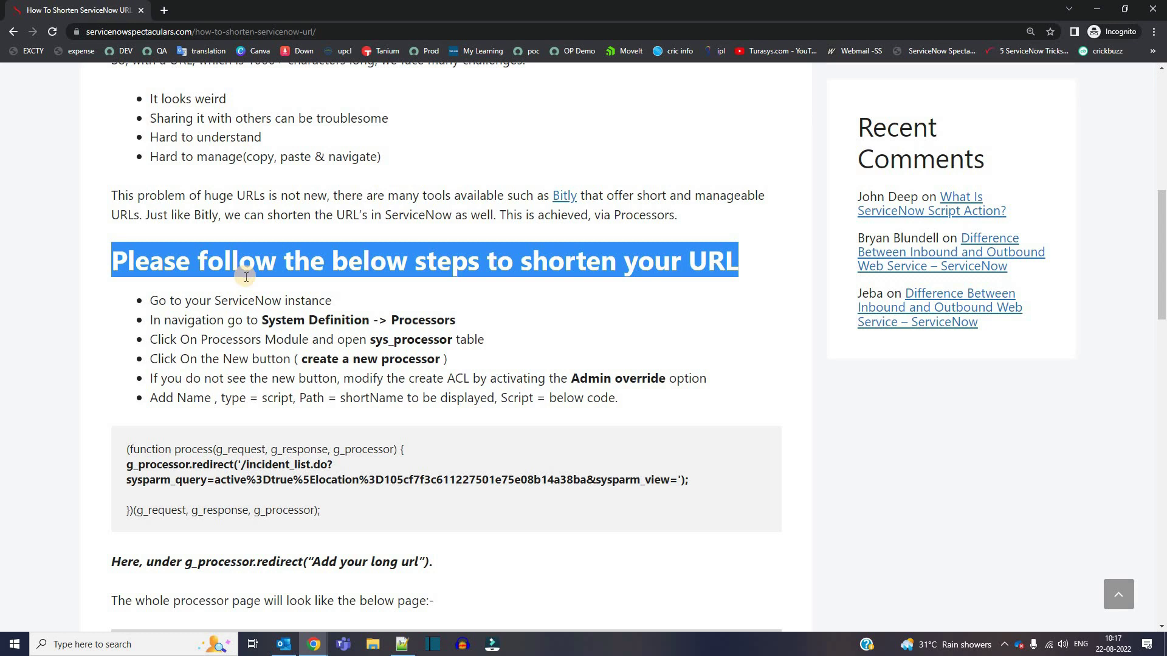
pyautogui.hotkey('alt', 'Tab')
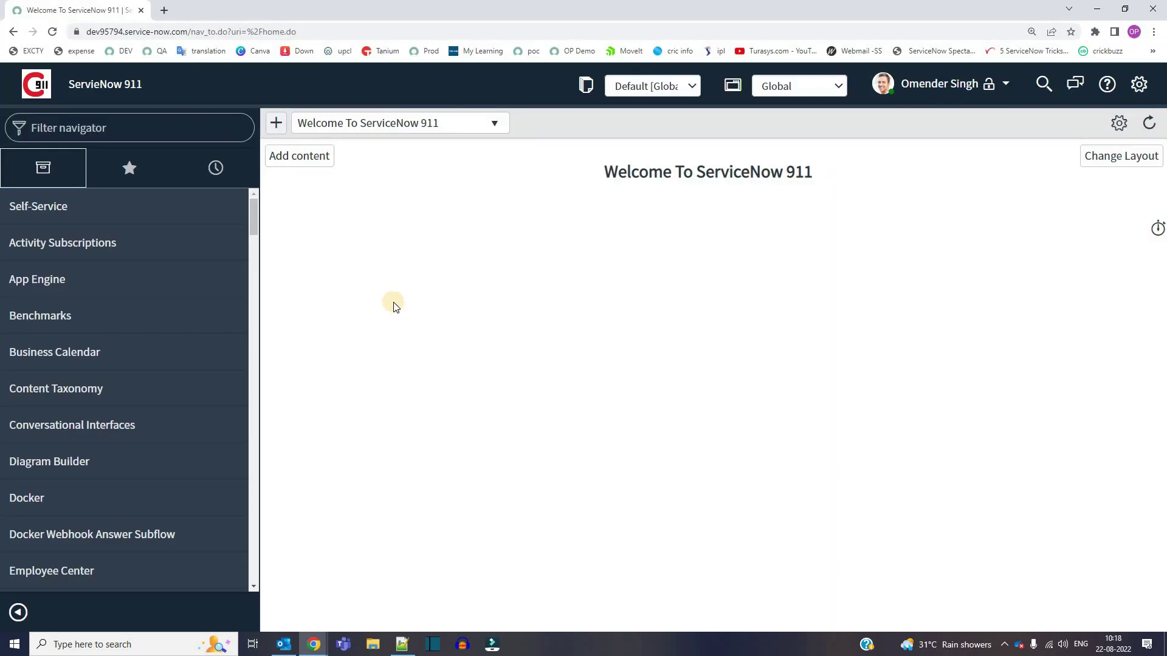
# Open System Definition > Processors, sort by Updated, and open the Emergency Incidents record
pyautogui.write('processor')
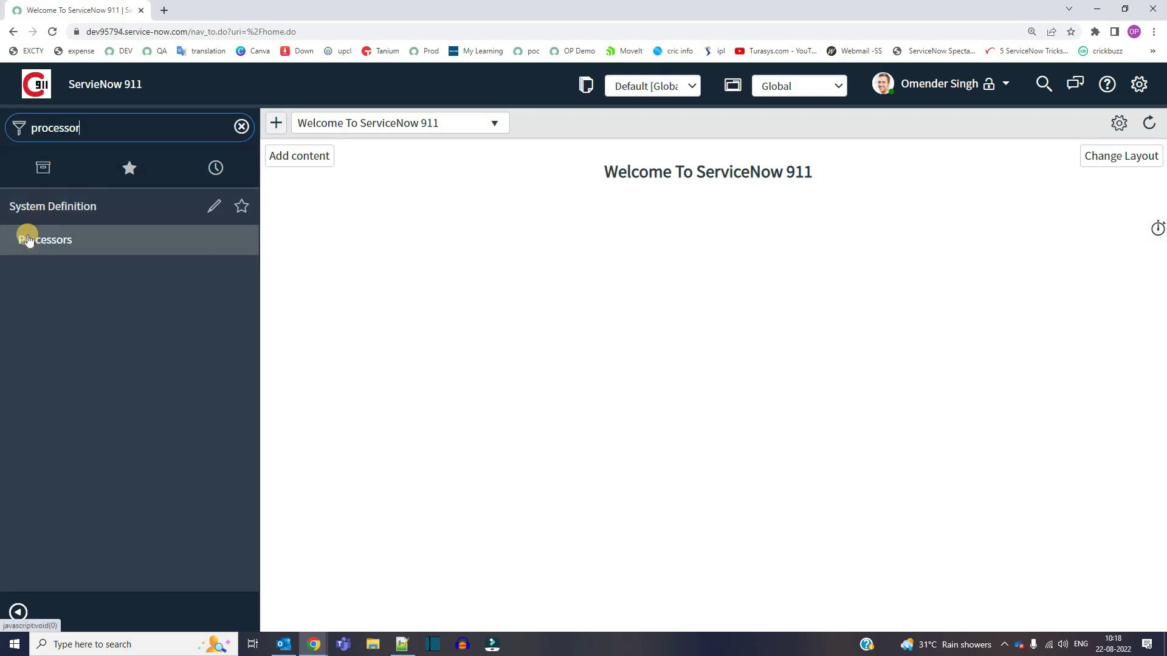
pyautogui.middleClick(27, 239)
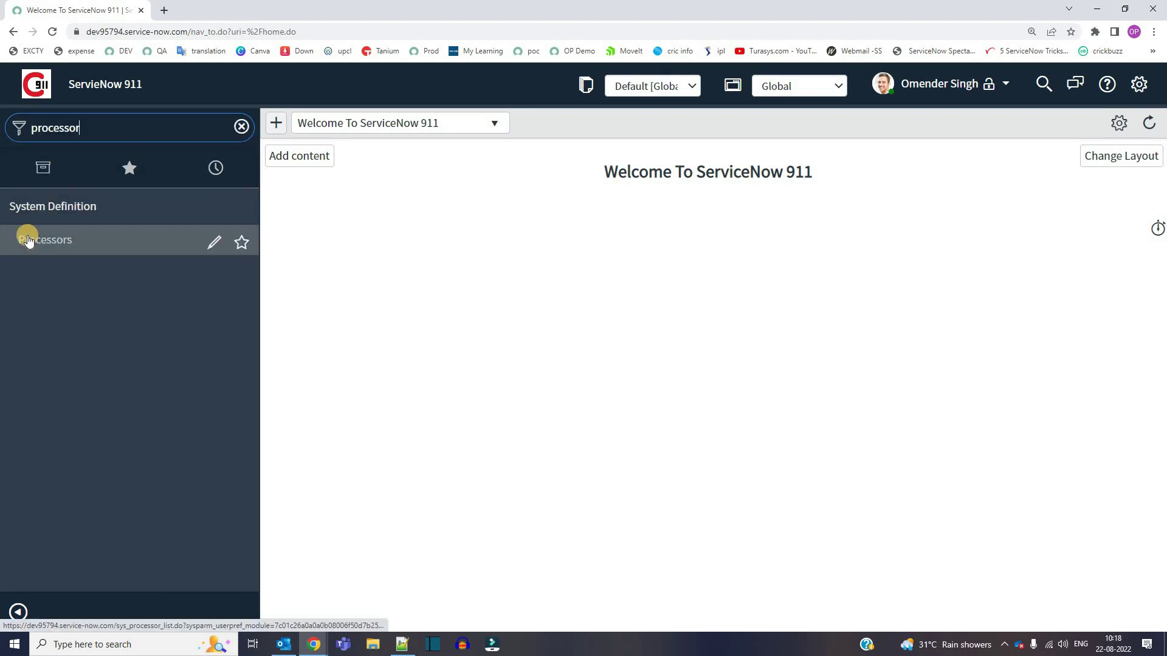
pyautogui.click(194, 10)
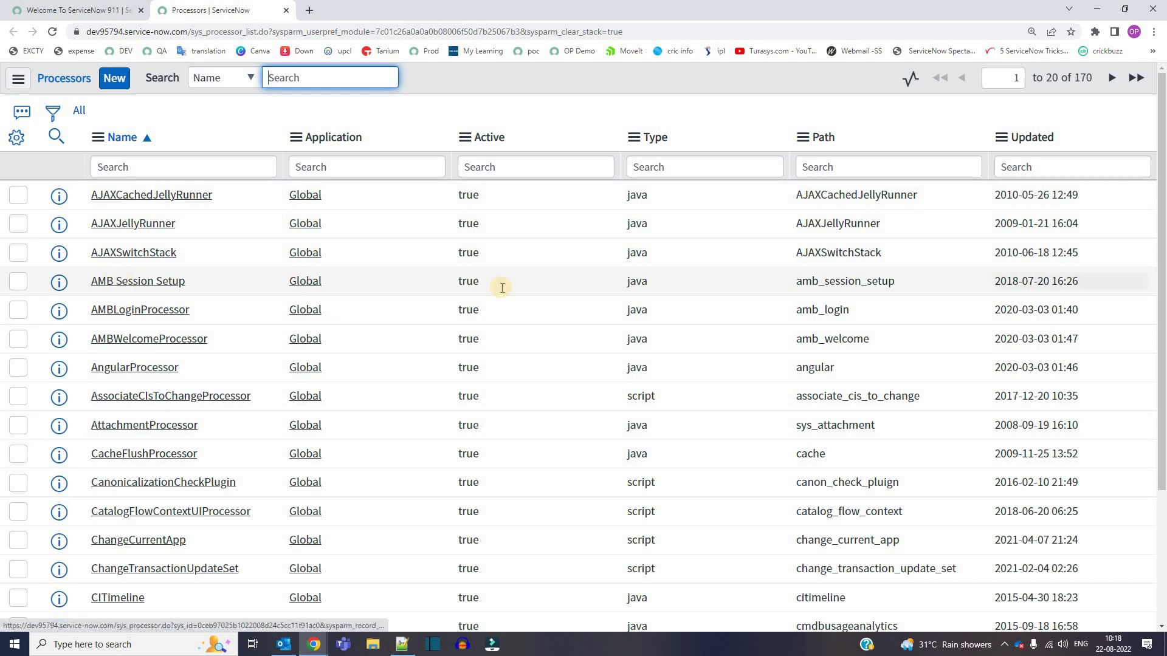
pyautogui.click(1031, 140)
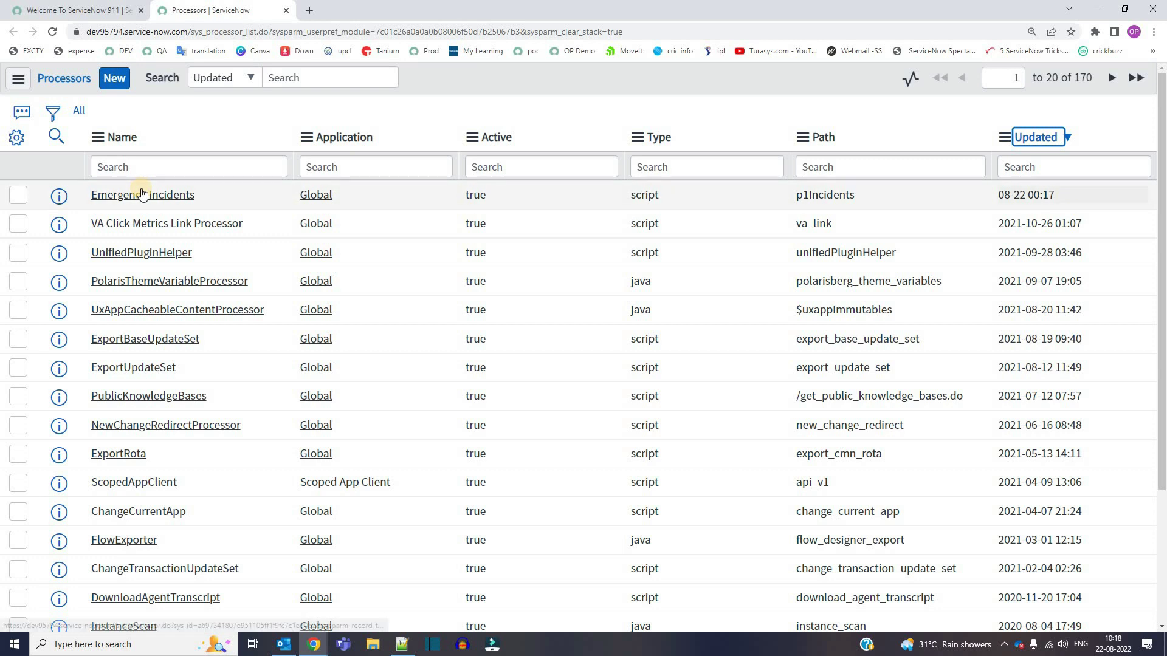
pyautogui.middleClick(142, 195)
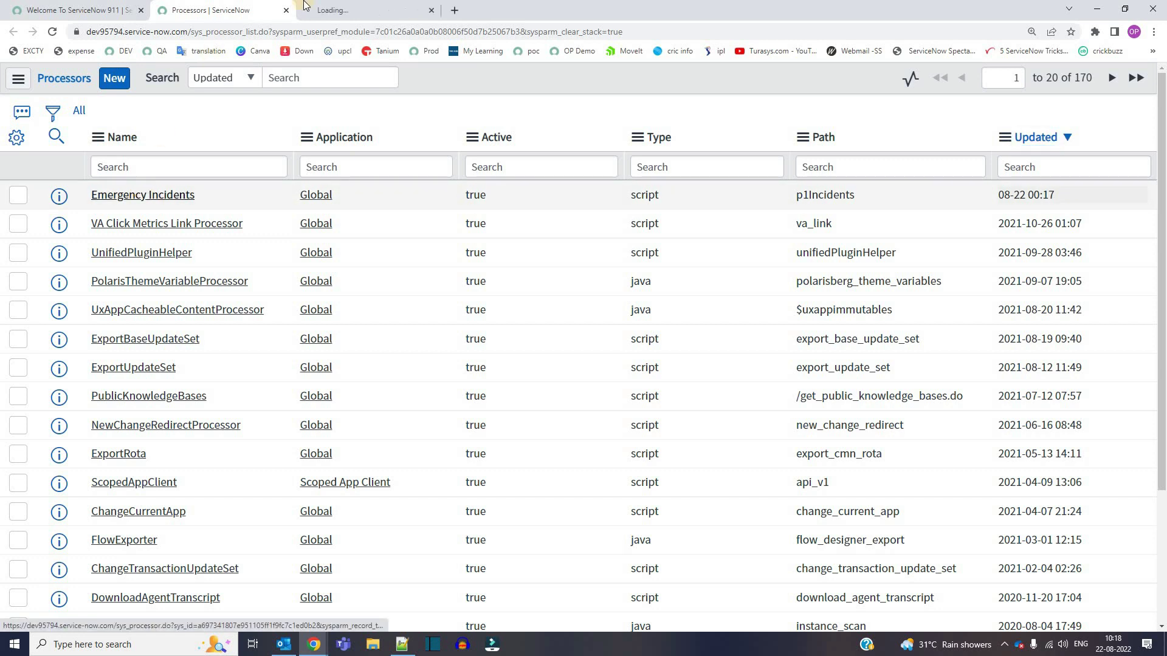
pyautogui.click(335, 6)
pyautogui.click(417, 378)
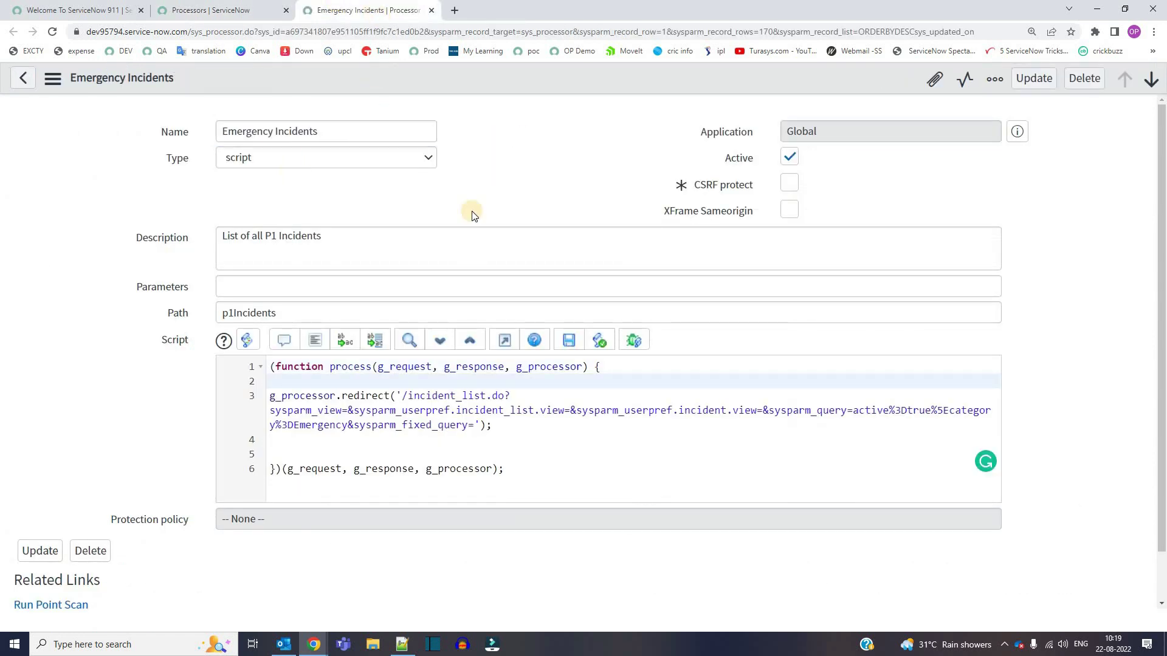
pyautogui.moveTo(401, 395); pyautogui.dragTo(474, 425)
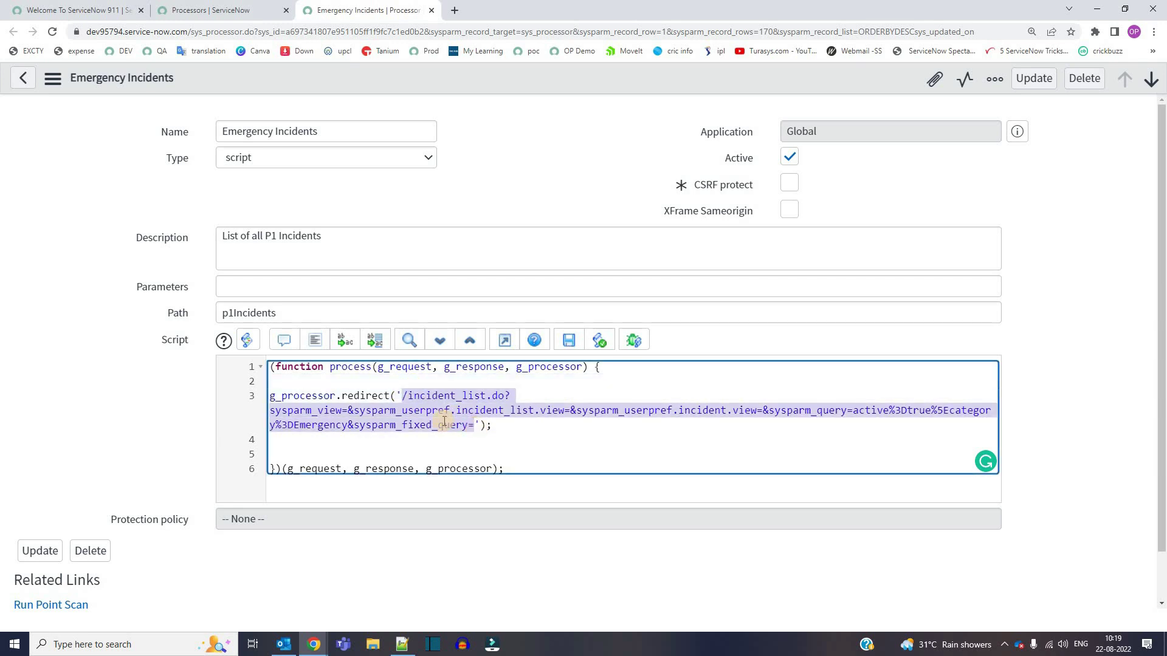
pyautogui.doubleClick(250, 313)
pyautogui.click(199, 122)
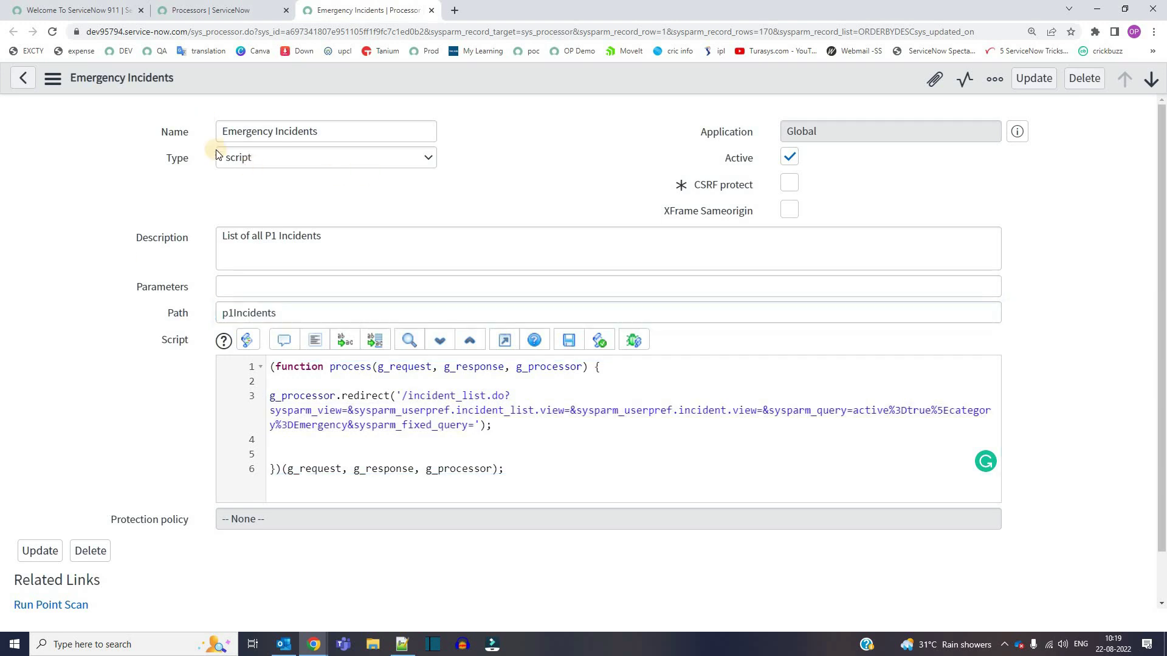
pyautogui.tripleClick(347, 132)
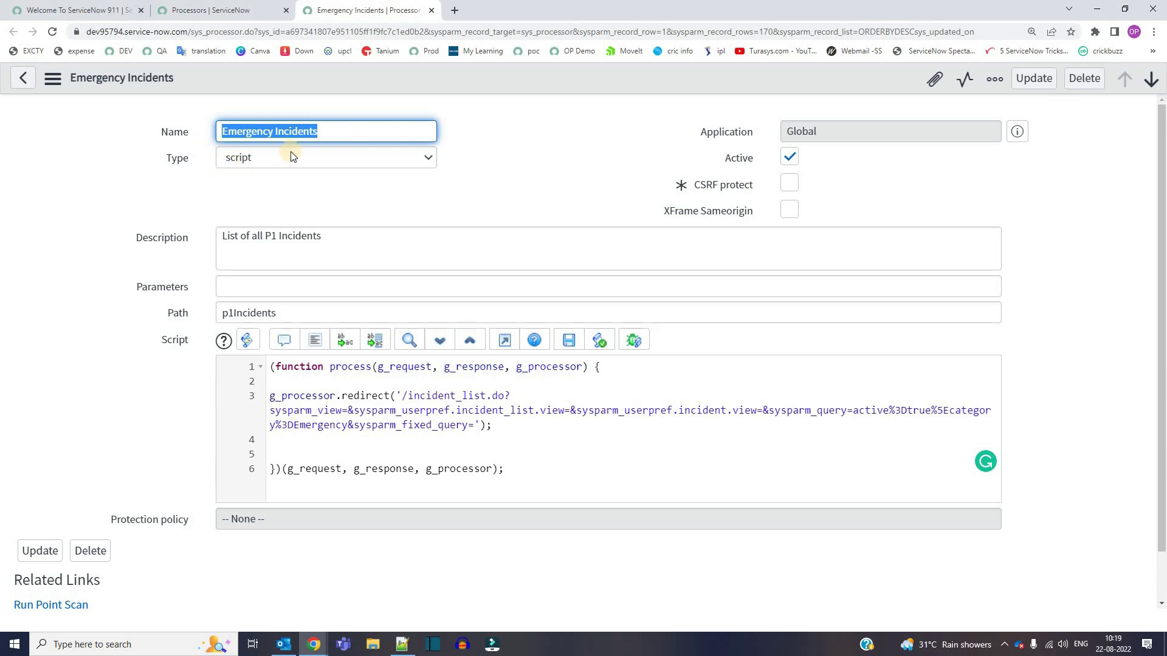
pyautogui.click(320, 158)
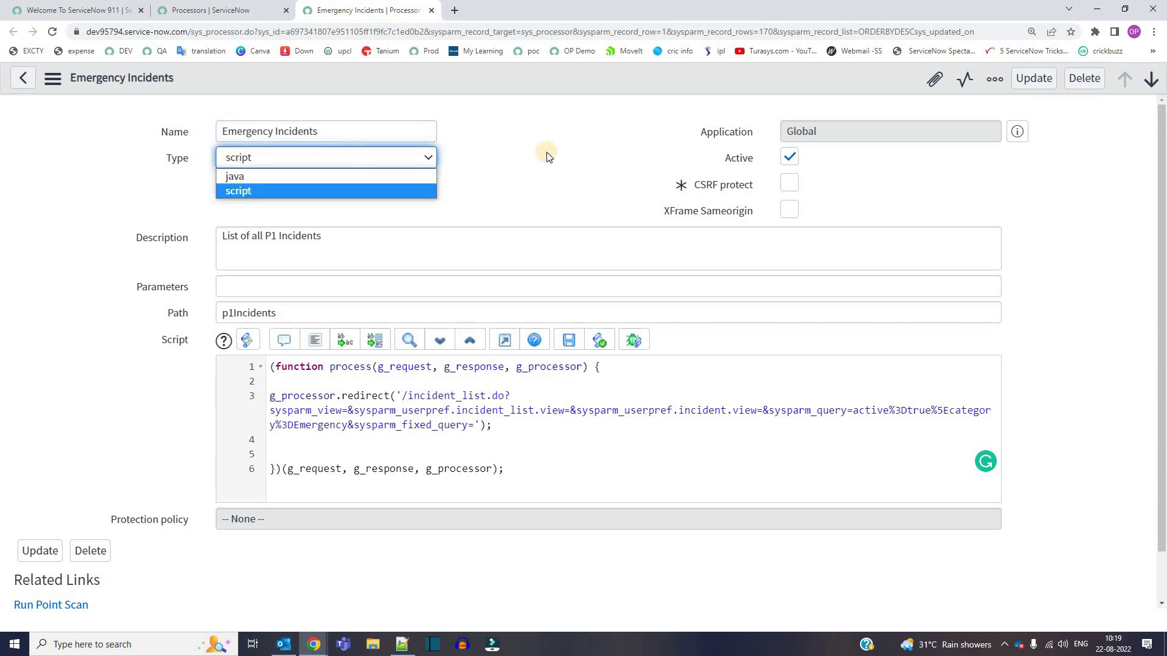
pyautogui.click(484, 186)
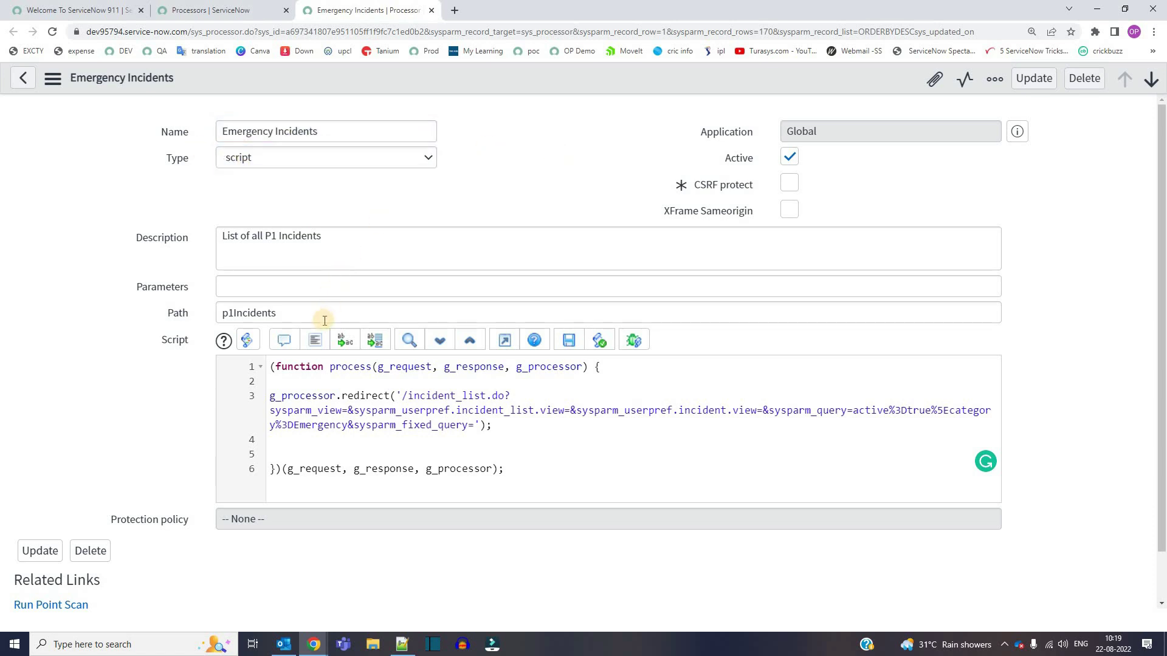
pyautogui.doubleClick(323, 311)
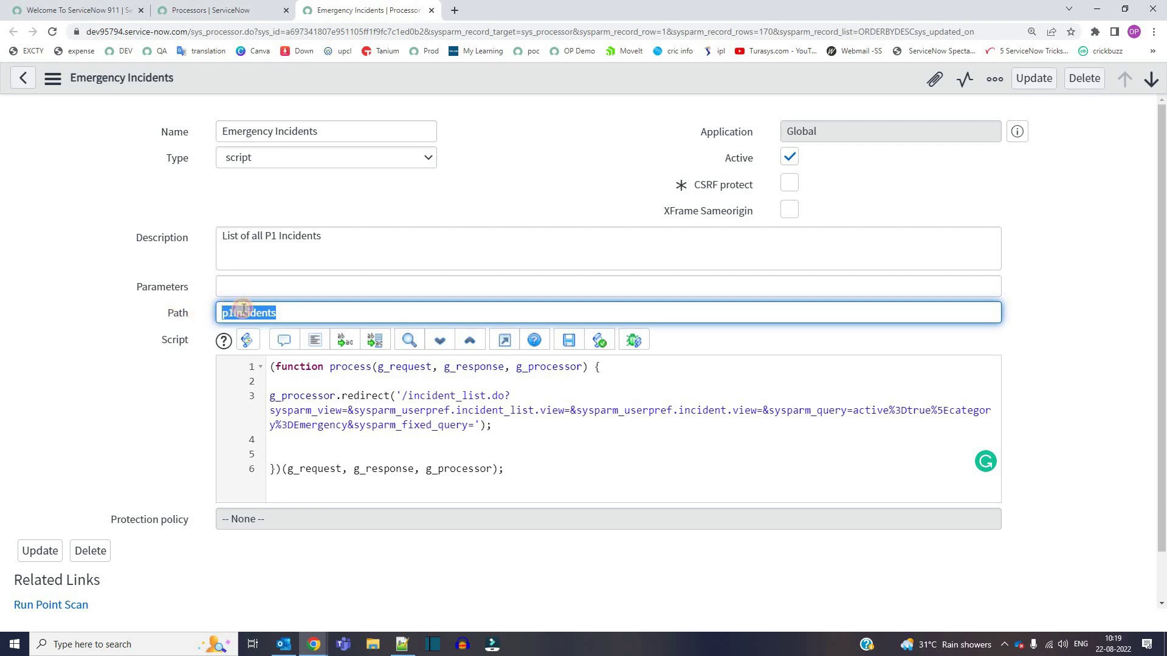
pyautogui.click(362, 416)
pyautogui.click(252, 381)
pyautogui.moveTo(270, 396); pyautogui.dragTo(475, 428)
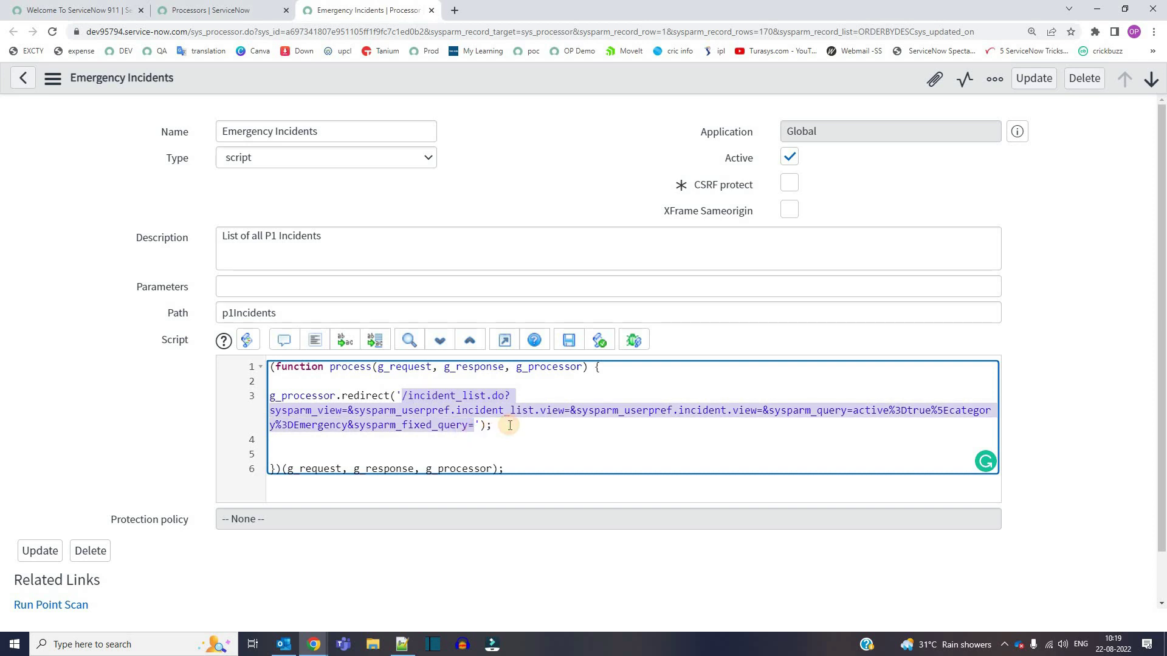
pyautogui.click(510, 425)
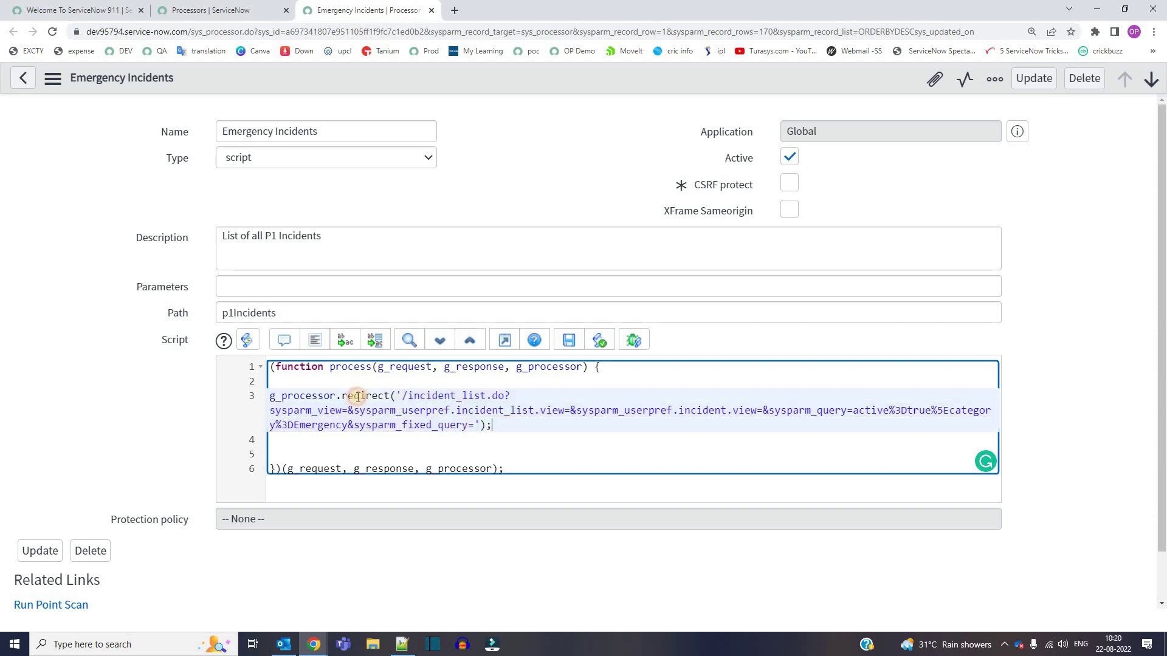
pyautogui.keyDown('shift'); pyautogui.click(251, 381); pyautogui.keyUp('shift')
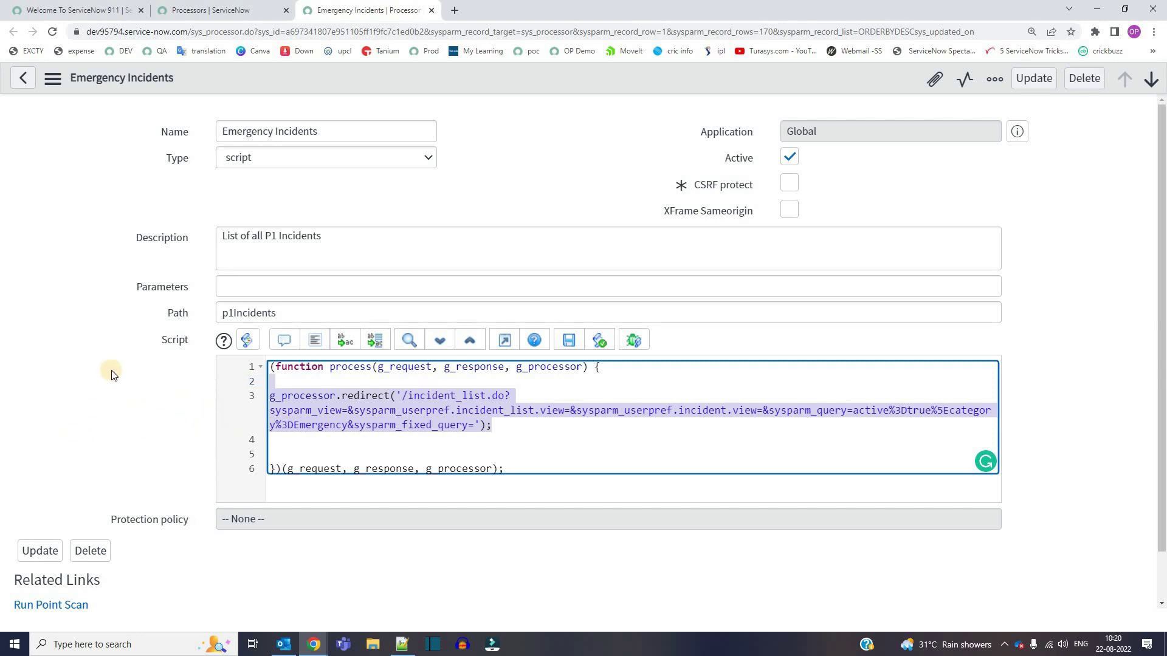
pyautogui.click(25, 293)
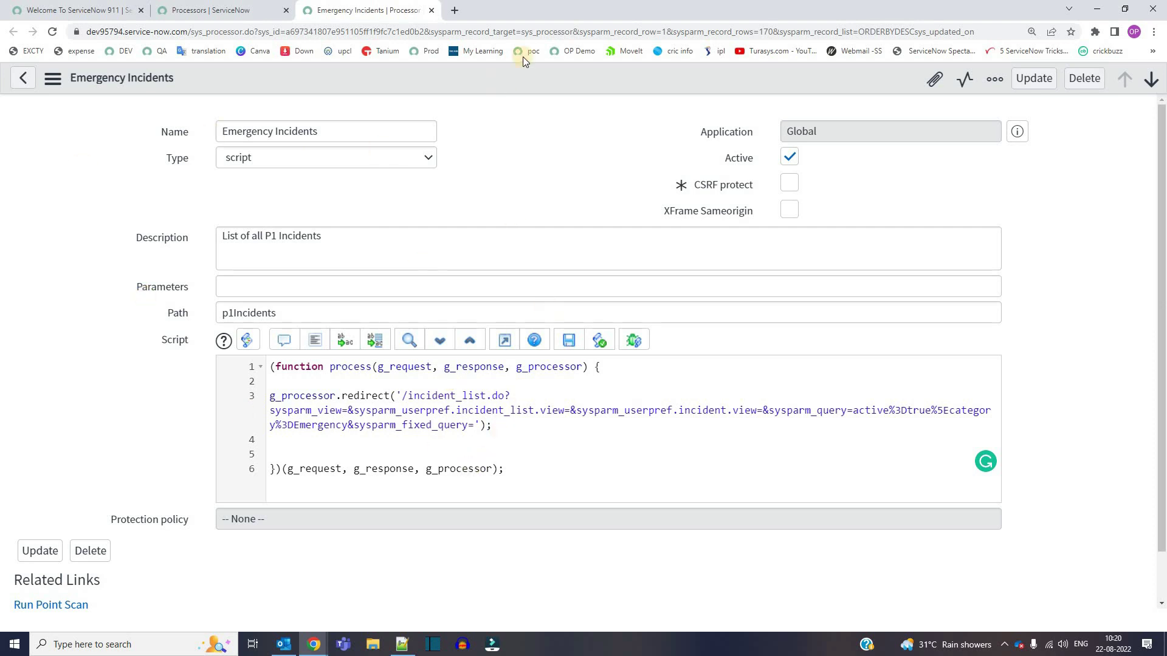
# Save the processor and load its redirect URL in the first tab, listing 6 active Emergency incidents
pyautogui.rightClick(531, 78)
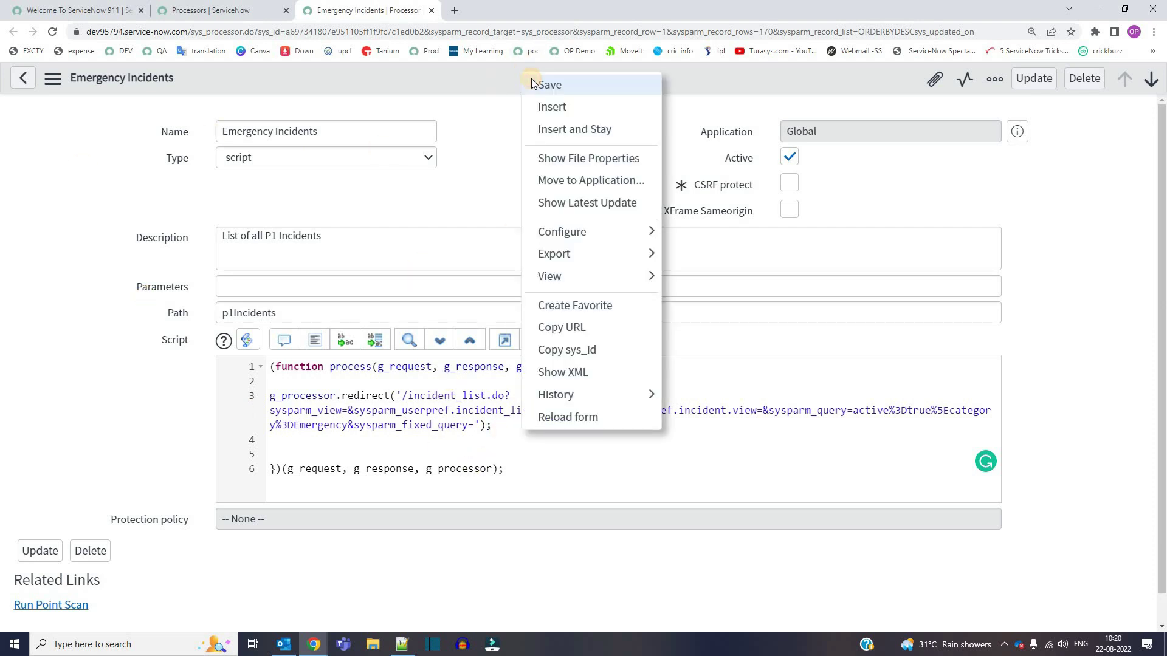
pyautogui.click(541, 83)
pyautogui.moveTo(403, 395); pyautogui.dragTo(474, 429)
pyautogui.hotkey('ctrl', 'c')
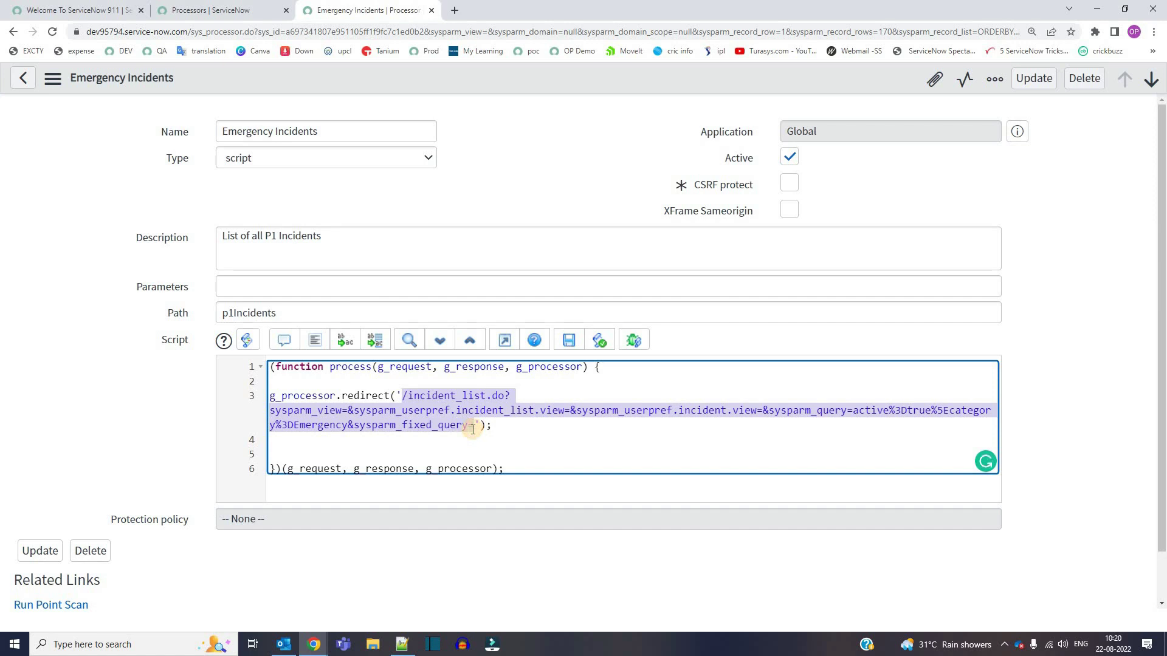
pyautogui.click(110, 10)
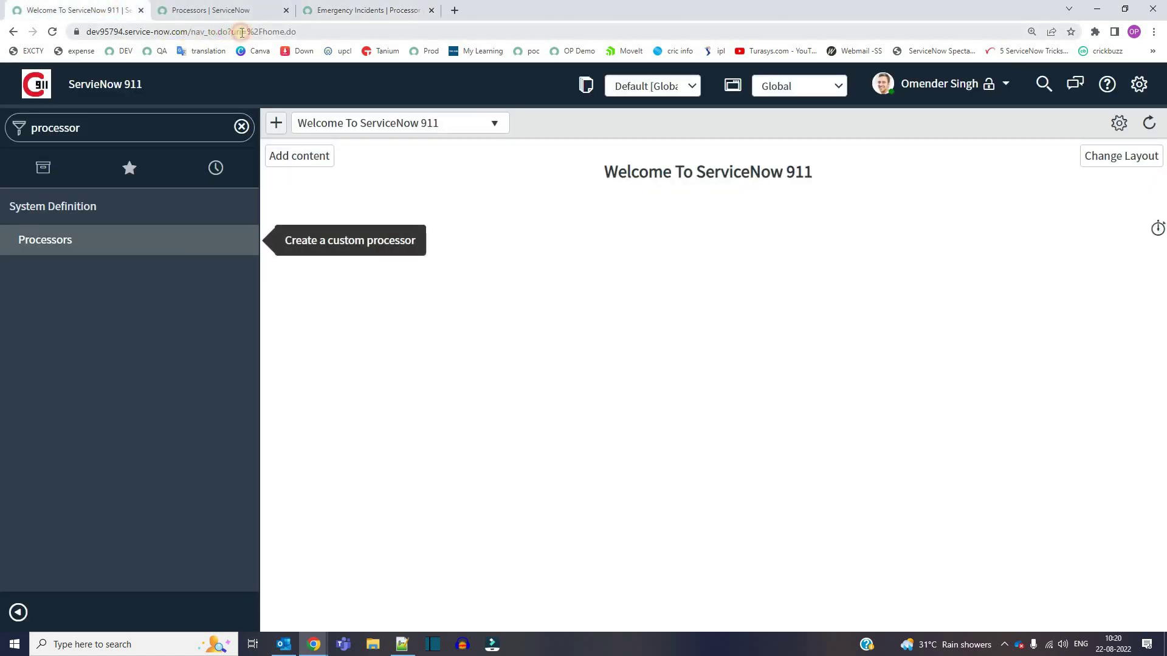
pyautogui.moveTo(188, 32); pyautogui.dragTo(367, 23)
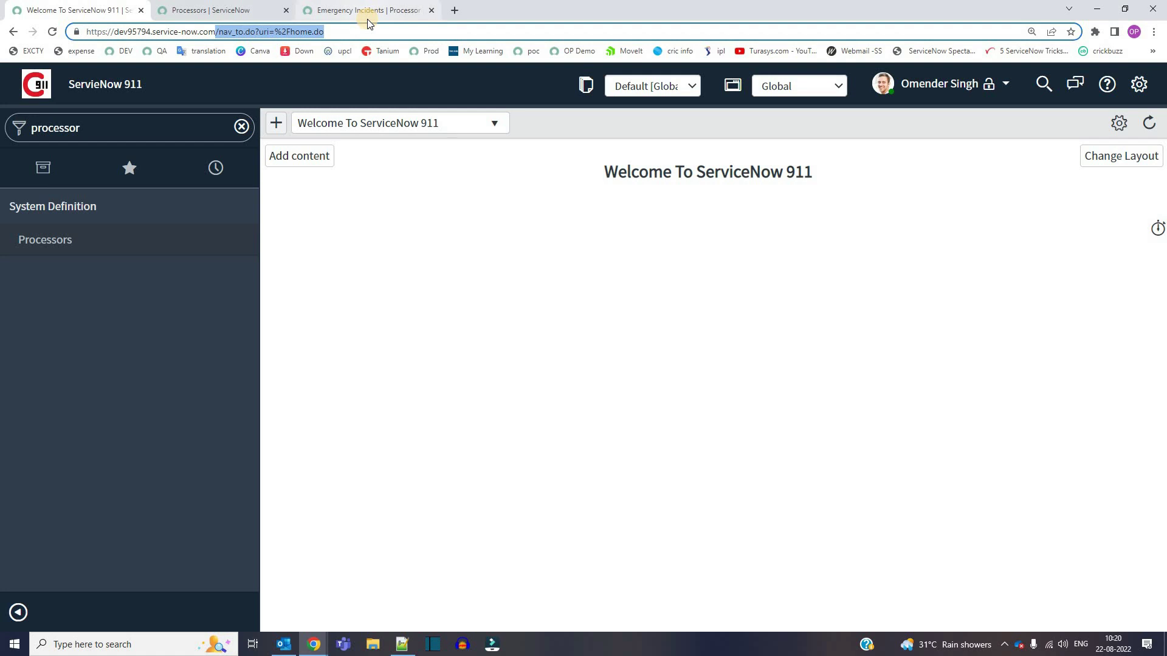
pyautogui.hotkey('ctrl', 'v')
pyautogui.press('Return')
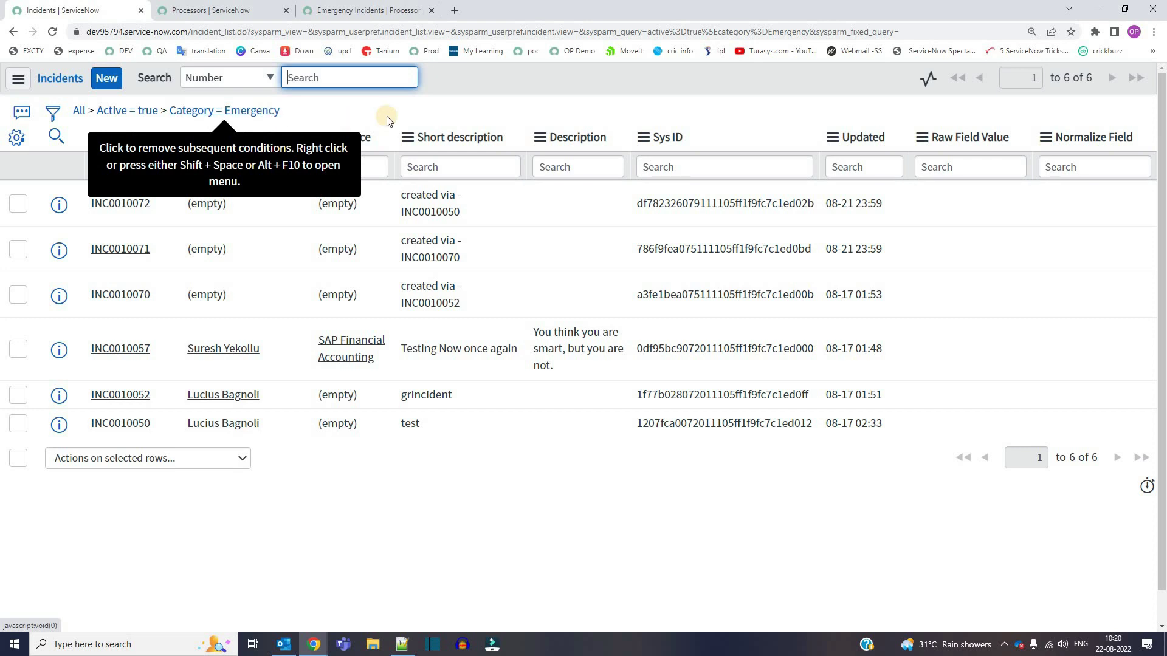
# Copy the p1Incidents path and paste it after the domain in the incident tab's address
pyautogui.click(349, 5)
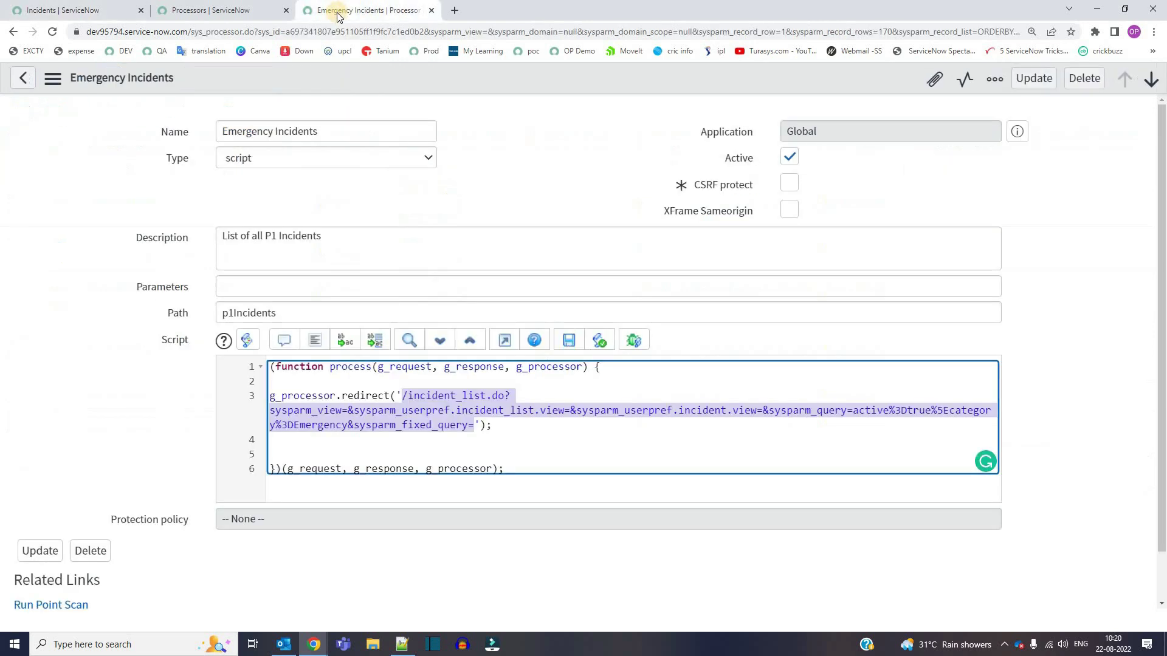
pyautogui.click(258, 308)
pyautogui.doubleClick(257, 308)
pyautogui.hotkey('ctrl', 'c')
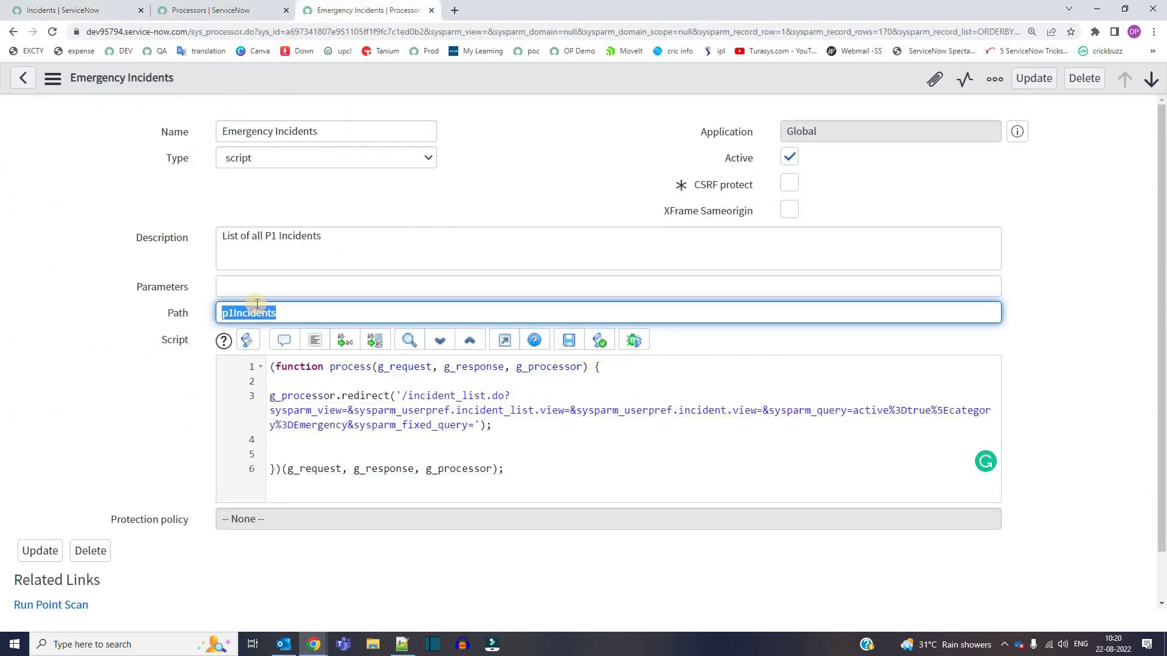
pyautogui.click(57, 7)
pyautogui.moveTo(194, 30); pyautogui.dragTo(1021, 5)
pyautogui.hotkey('ctrl', 'v')
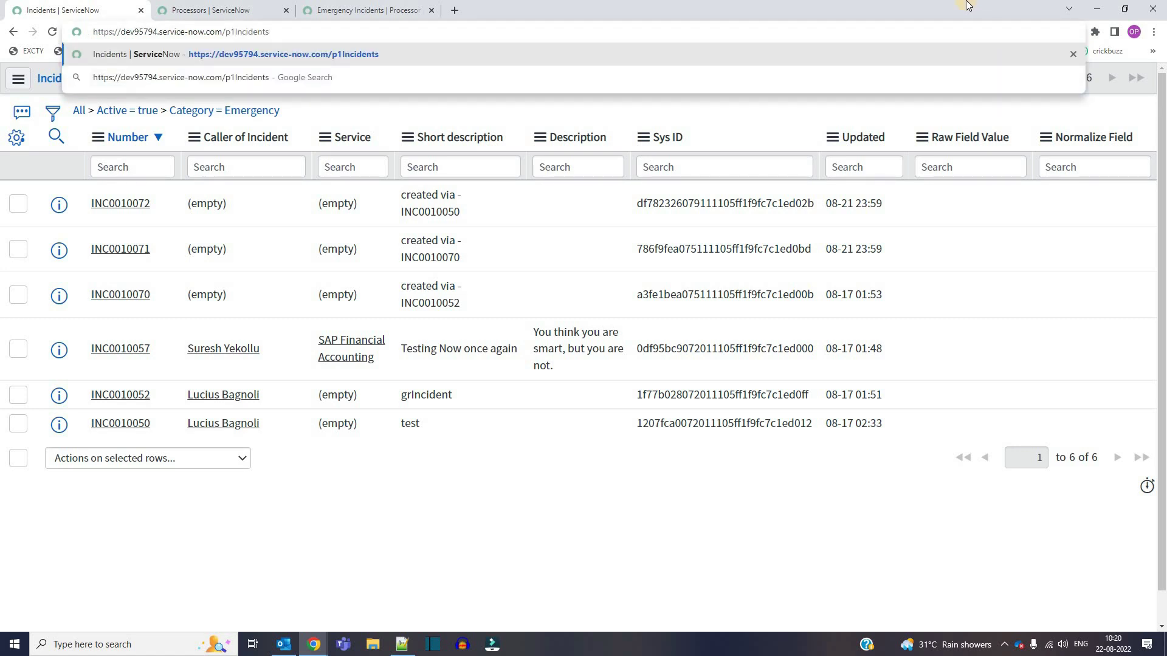
pyautogui.press('Return')
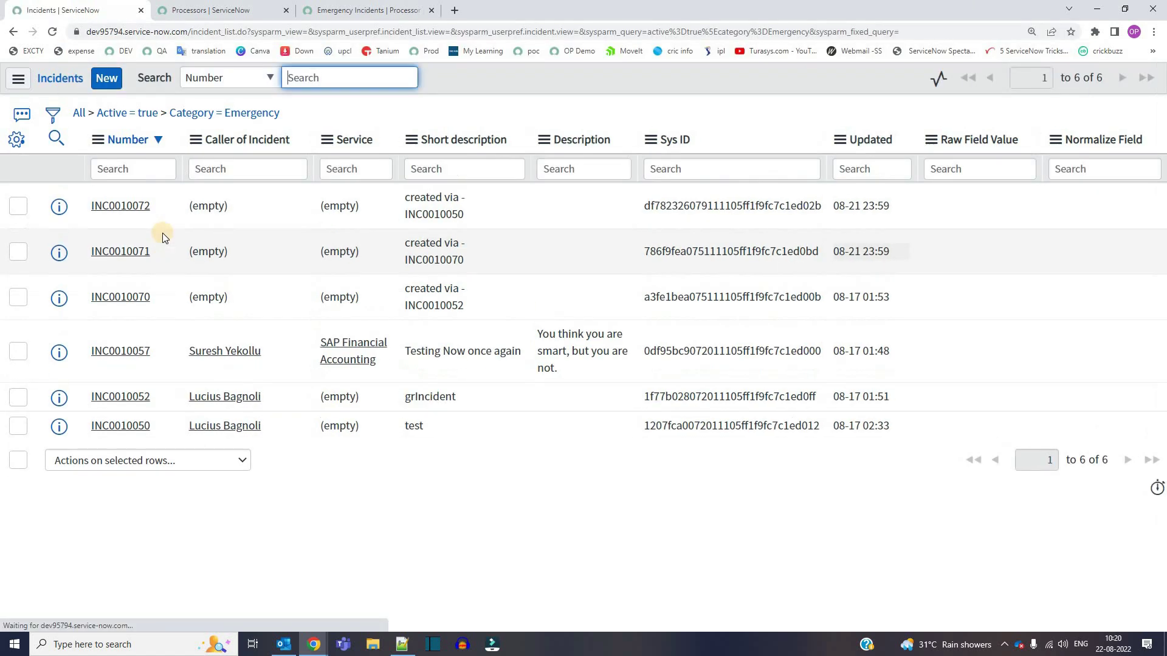
# Remove the long list address after the domain and load the short p1Incidents URL
pyautogui.scroll(1, 164, 234)
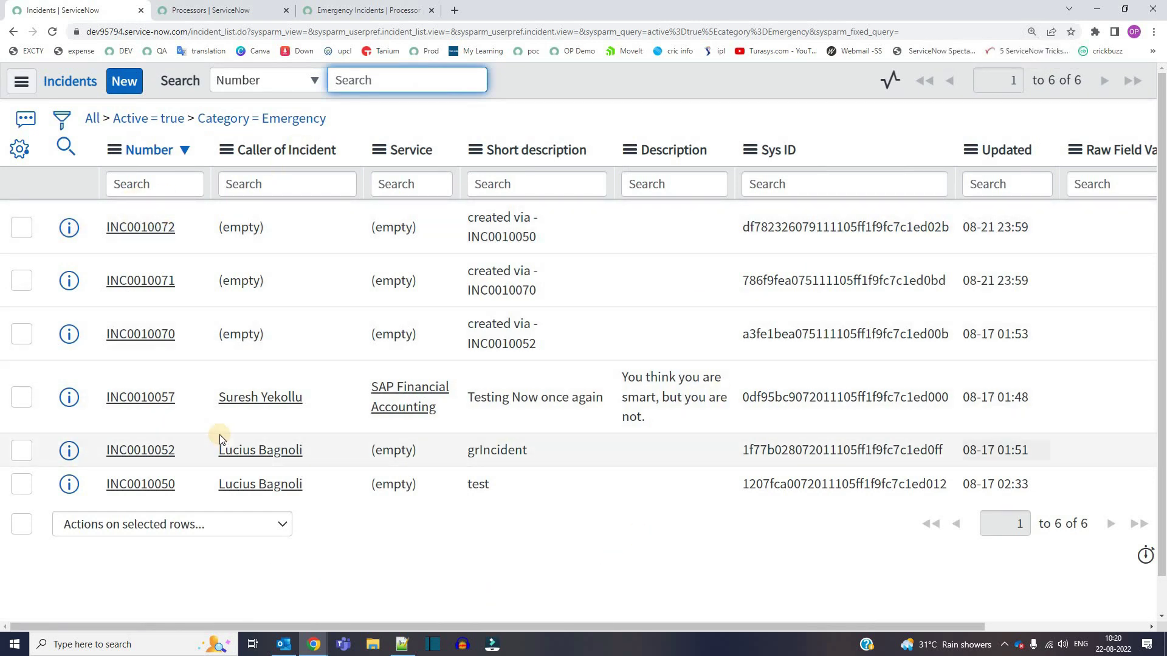
pyautogui.click(219, 31)
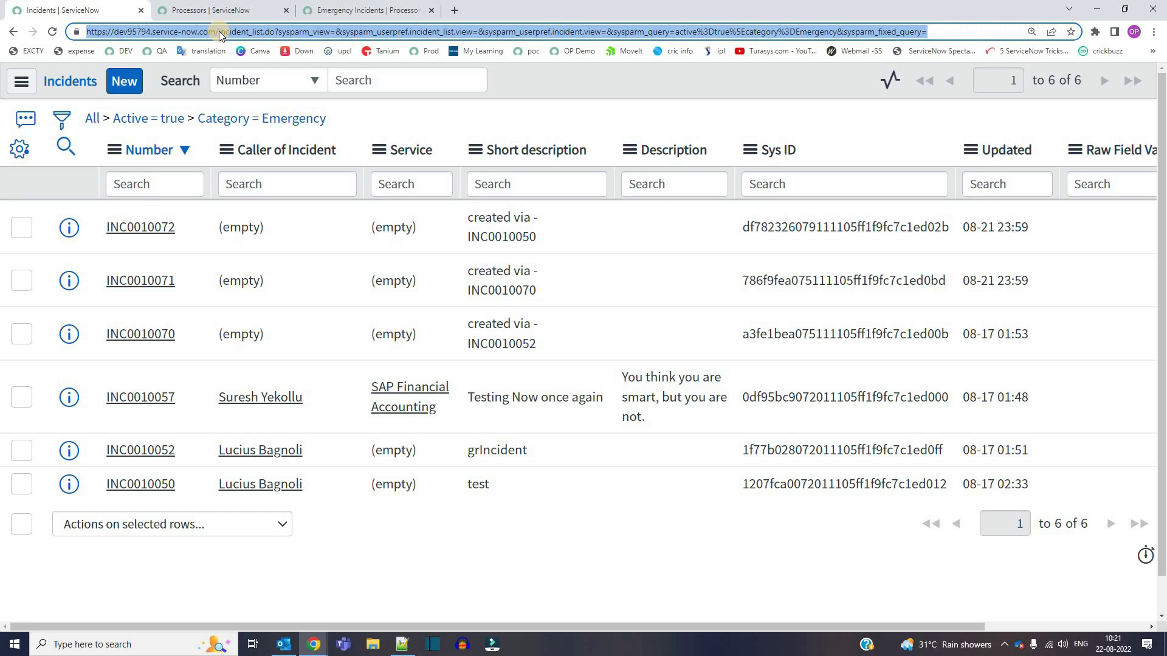
pyautogui.click(219, 31)
pyautogui.moveTo(219, 31); pyautogui.dragTo(485, 31)
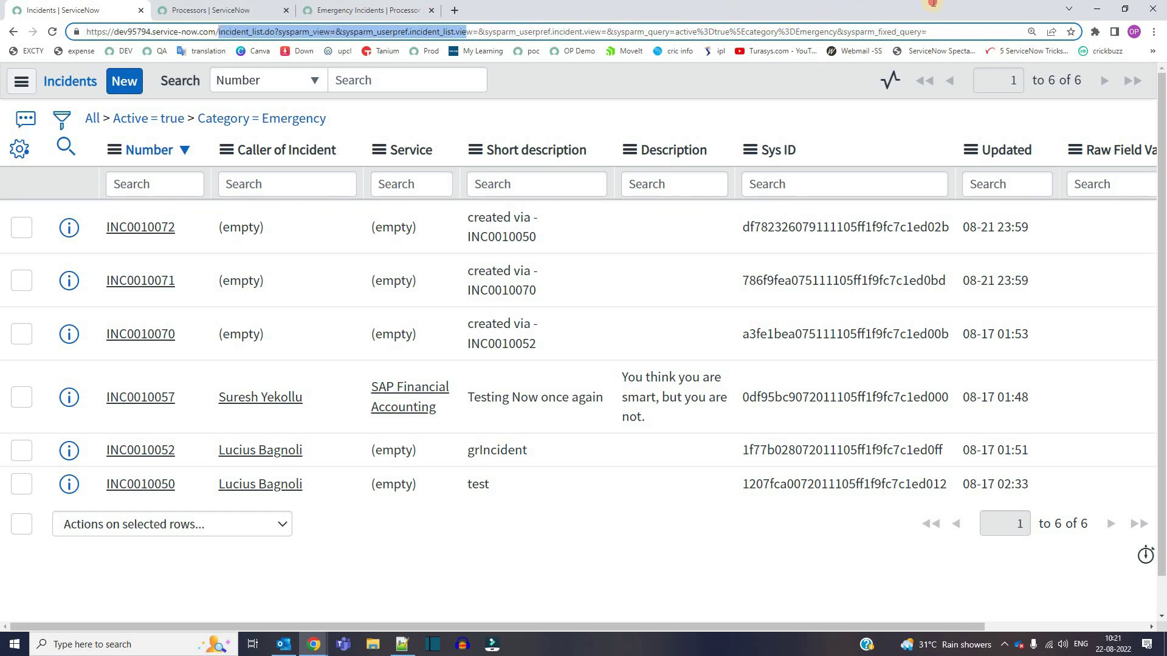
pyautogui.moveTo(965, 3); pyautogui.dragTo(979, 6)
pyautogui.press('Delete')
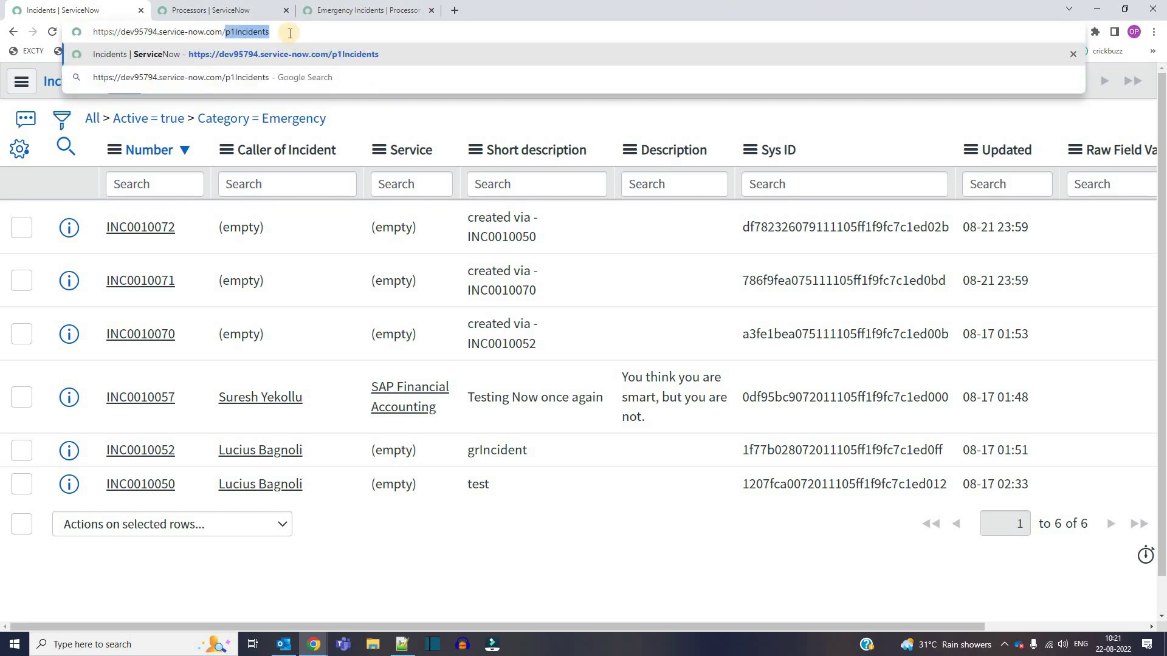
pyautogui.hotkey('ctrl', 'a')
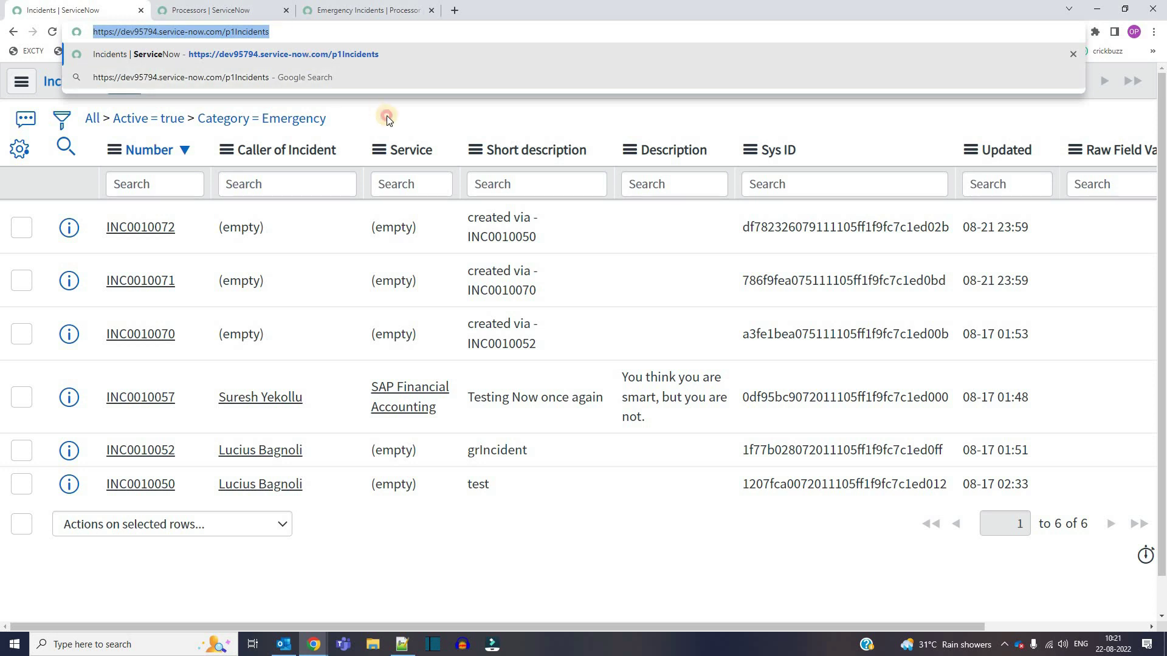
pyautogui.press('Return')
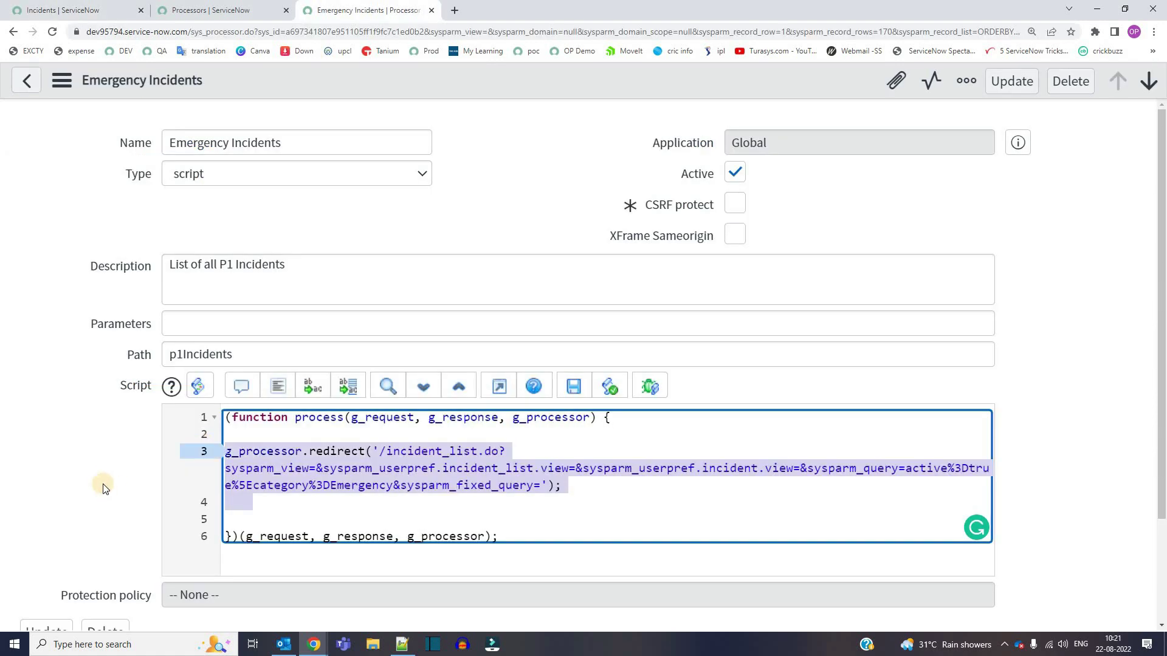
# Clear the selection in the Emergency Incidents redirect script
pyautogui.click(104, 484)
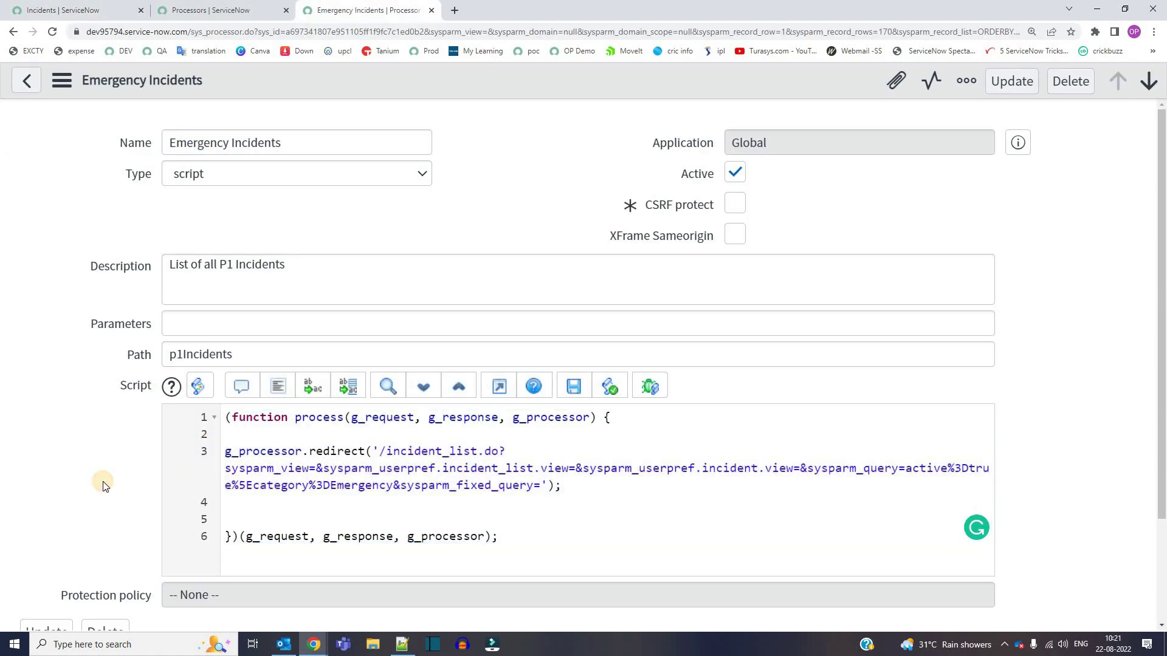